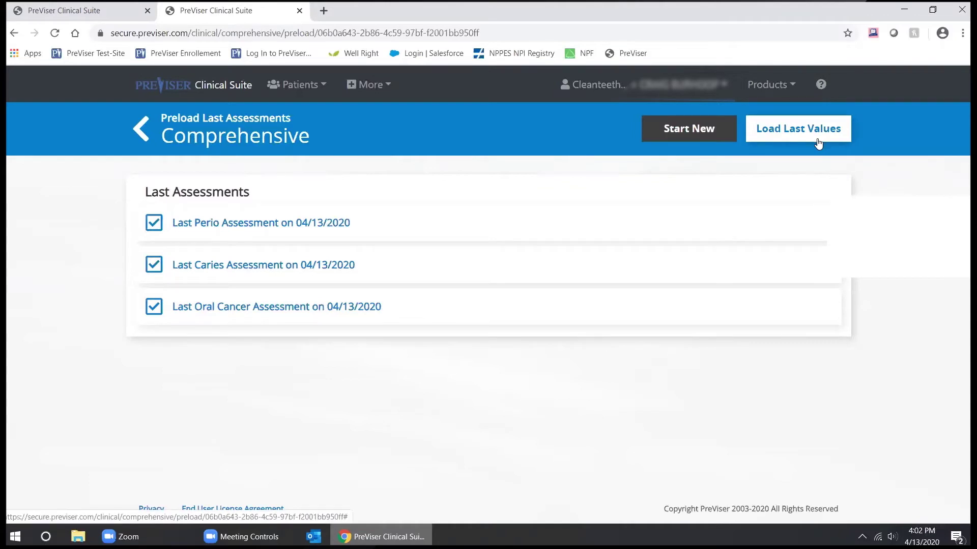
# Step: Start a new comprehensive assessment and set the number of natural teeth with any type of restoration to 2
pyautogui.click(691, 132)
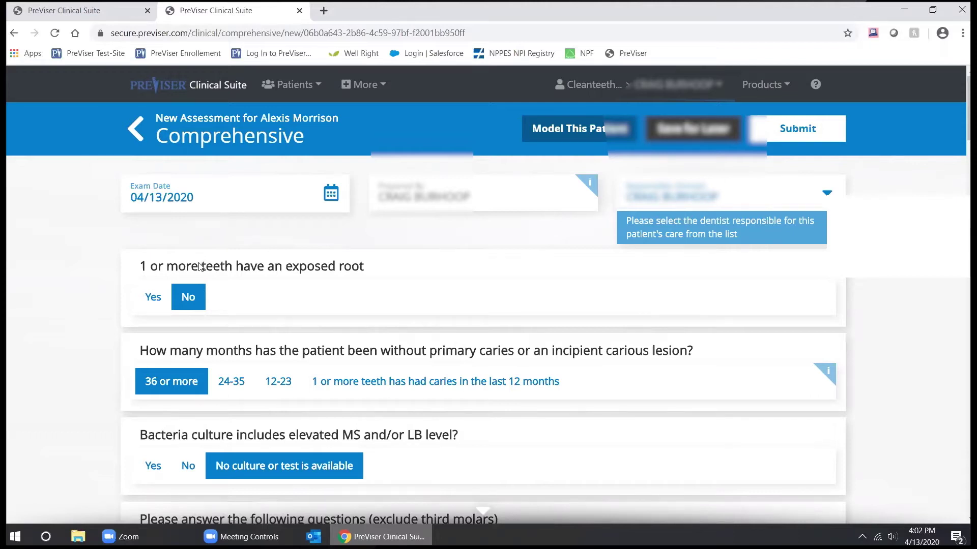
pyautogui.scroll(-3, 199, 263)
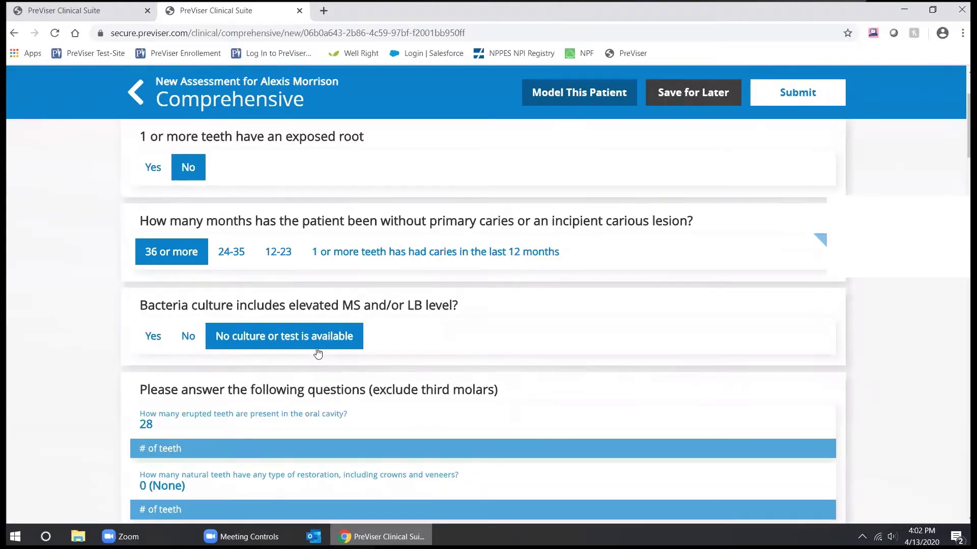
pyautogui.scroll(-1, 318, 352)
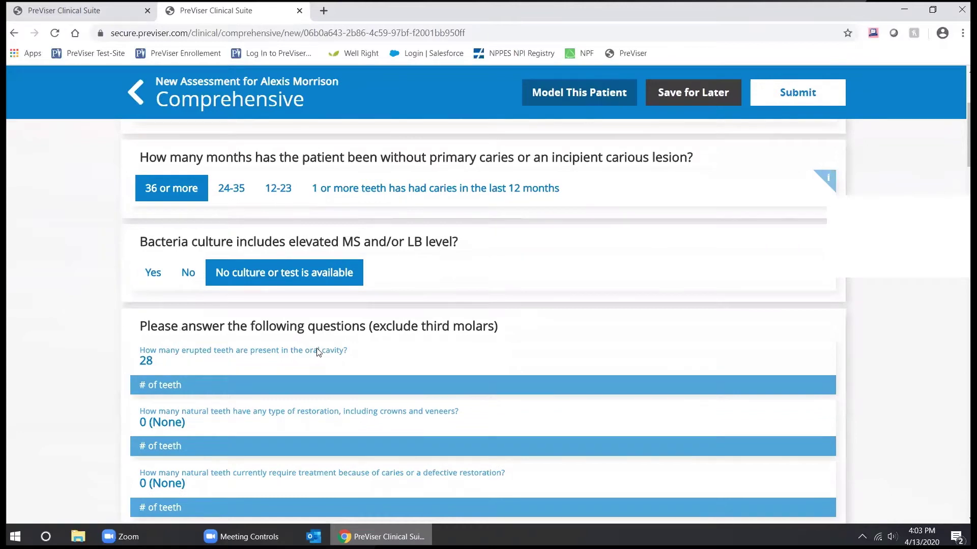
pyautogui.scroll(-1, 318, 353)
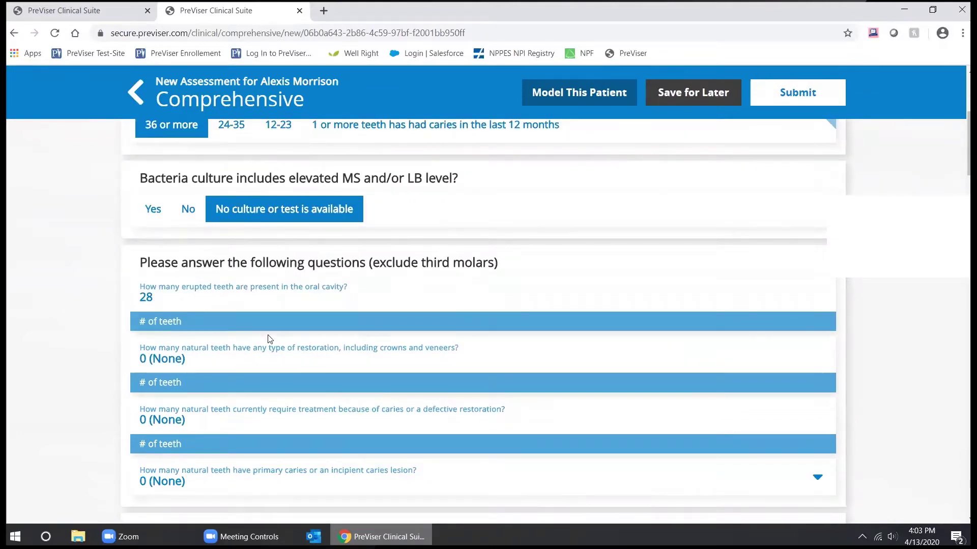
pyautogui.scroll(-1, 264, 333)
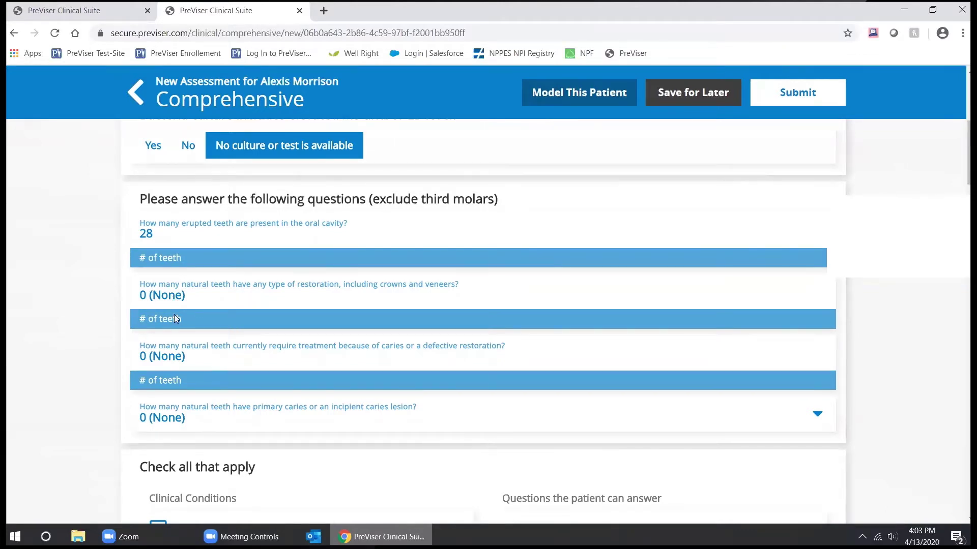
pyautogui.click(171, 296)
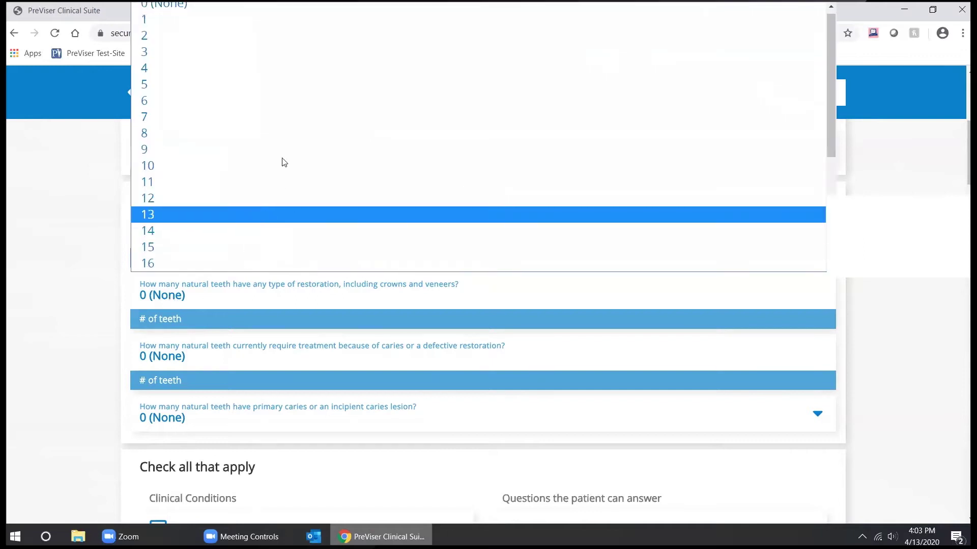
pyautogui.click(265, 35)
pyautogui.scroll(-1, 348, 317)
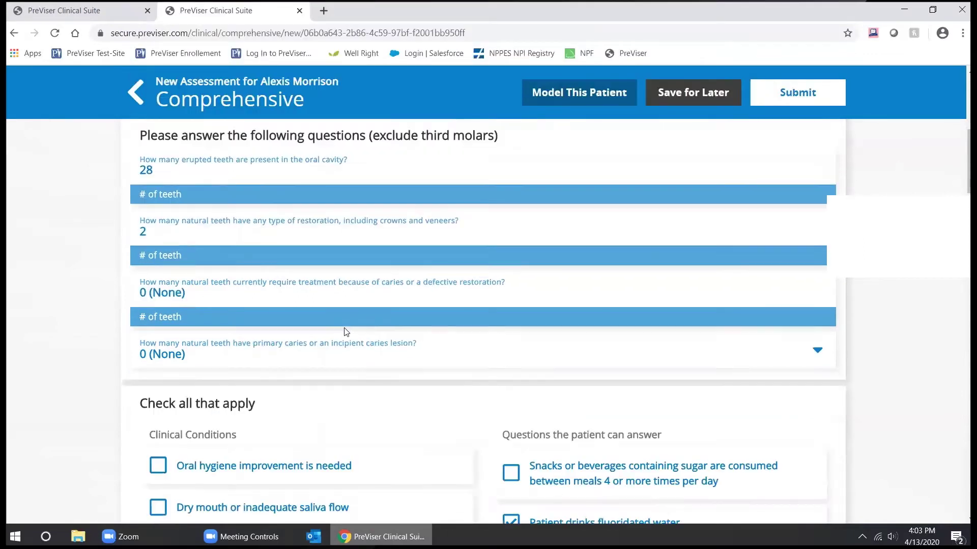
# Step: Mark oral hygiene improvement needed, fluoride varnish applied in last 6 months, and orthodontic appliance, space maintainer or obturator as applying
pyautogui.scroll(-2, 346, 332)
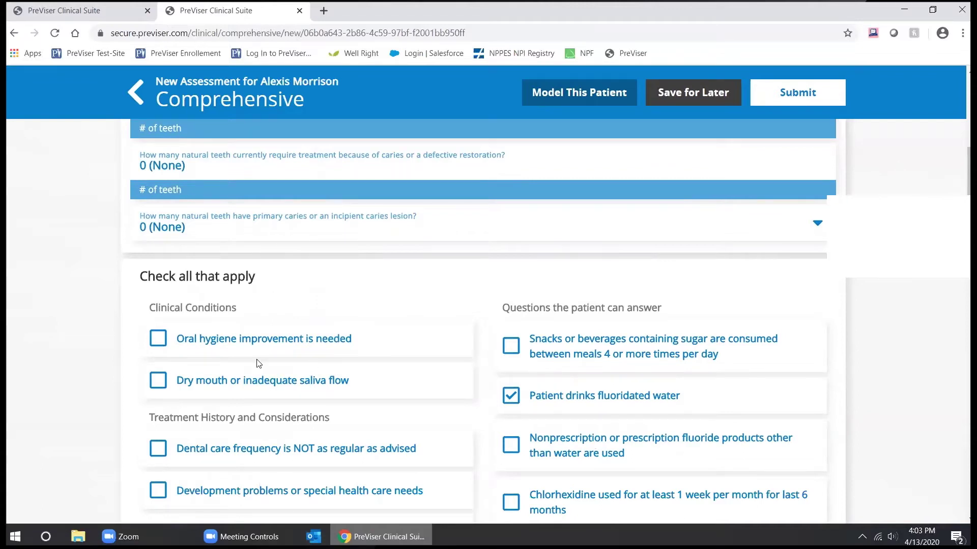
pyautogui.scroll(-1, 257, 362)
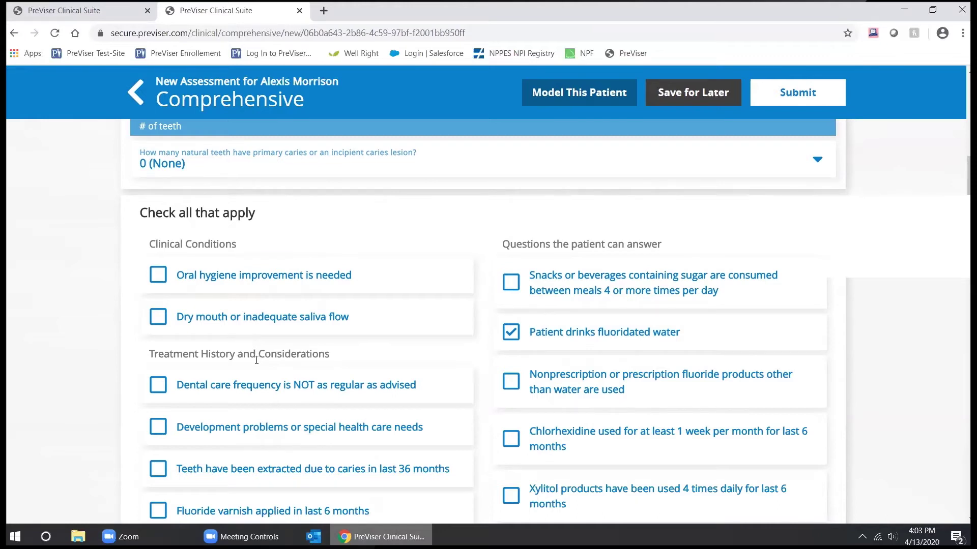
pyautogui.click(243, 290)
pyautogui.scroll(-2, 247, 340)
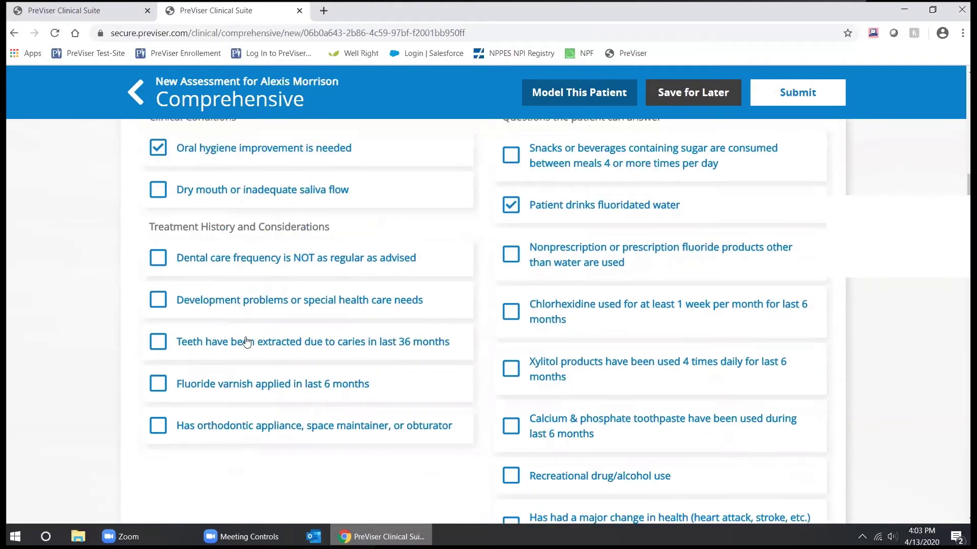
pyautogui.click(258, 386)
pyautogui.click(275, 431)
# Step: Mark sugary snacks or beverages between meals 4 or more times per day and fluoride products other than water as applying
pyautogui.scroll(1, 678, 228)
pyautogui.click(649, 225)
pyautogui.click(600, 318)
pyautogui.scroll(-1, 376, 317)
# Step: Try the Have/Has Smoked cigarette answer and the 1 or more drinks answer, restoring Never Smoked and None
pyautogui.scroll(-7, 376, 317)
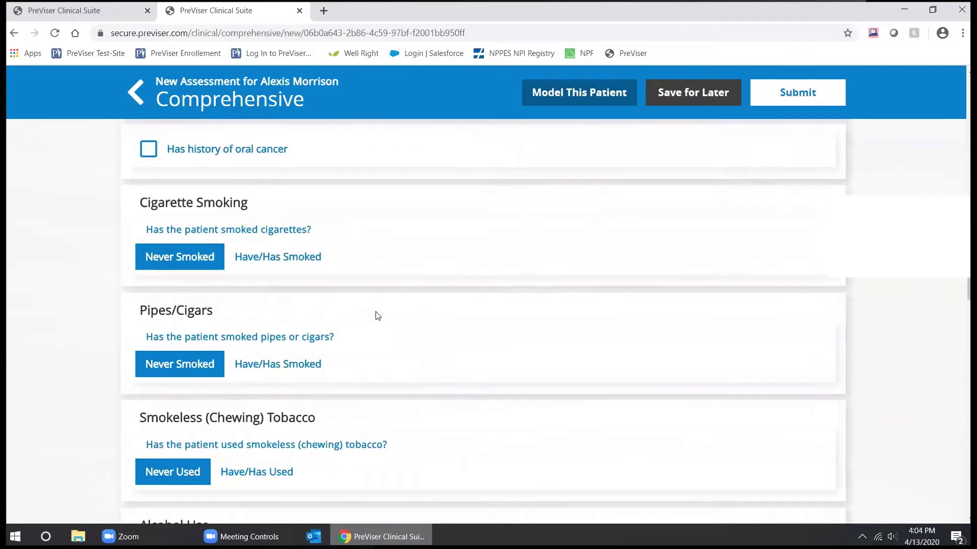
pyautogui.scroll(-1, 376, 317)
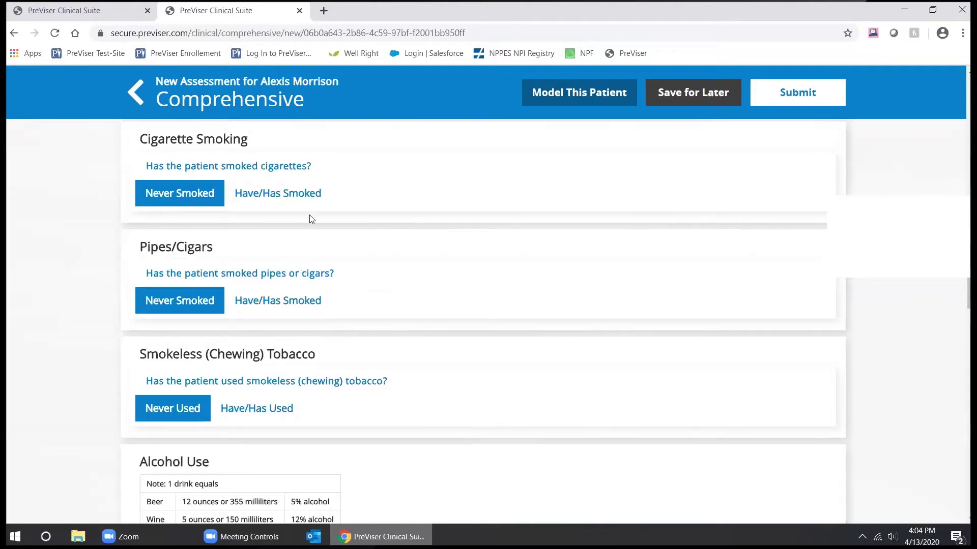
pyautogui.click(312, 195)
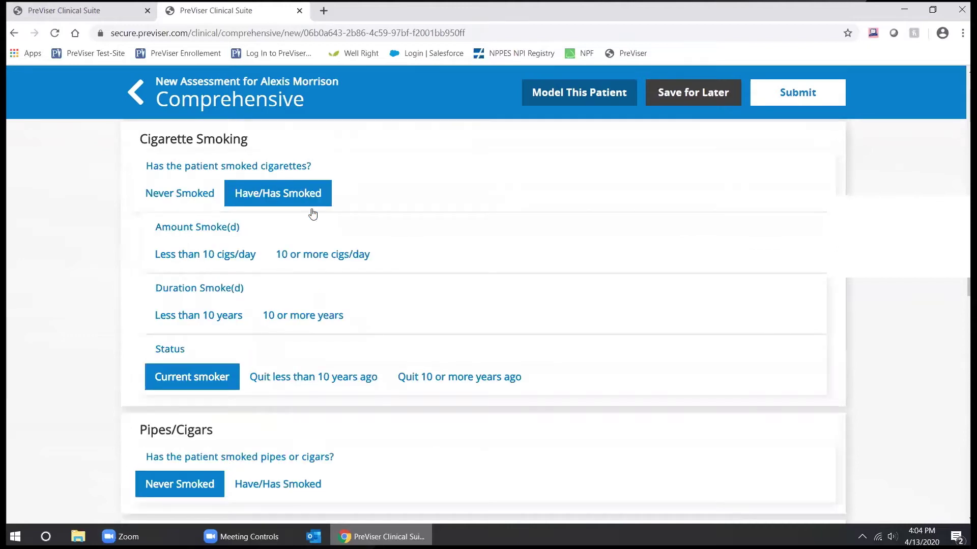
pyautogui.click(207, 197)
pyautogui.scroll(-5, 243, 235)
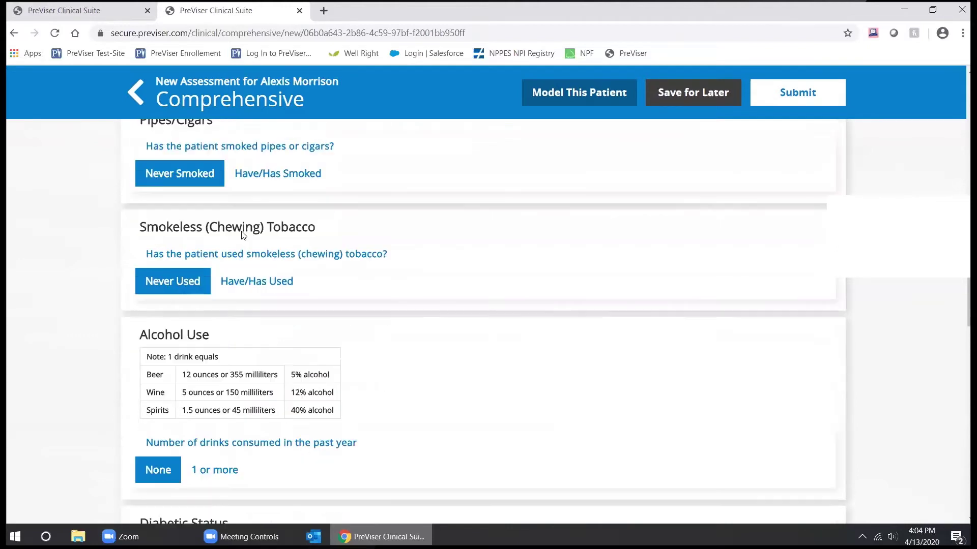
pyautogui.click(235, 343)
pyautogui.click(158, 343)
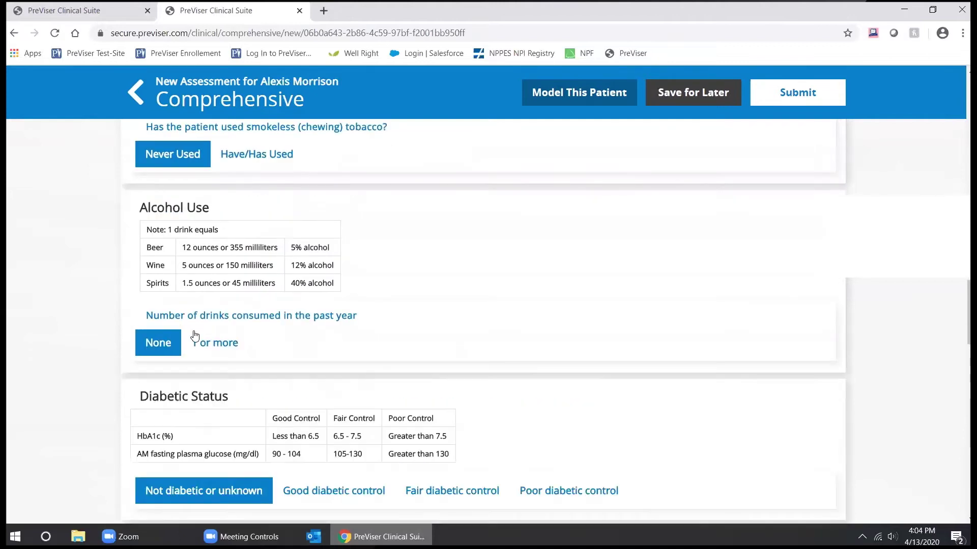
# Step: Review the diabetic status, periodontal conditions, pocket depths and bleeding per sextant, X-ray bone crest distances and report settings
pyautogui.scroll(-4, 202, 330)
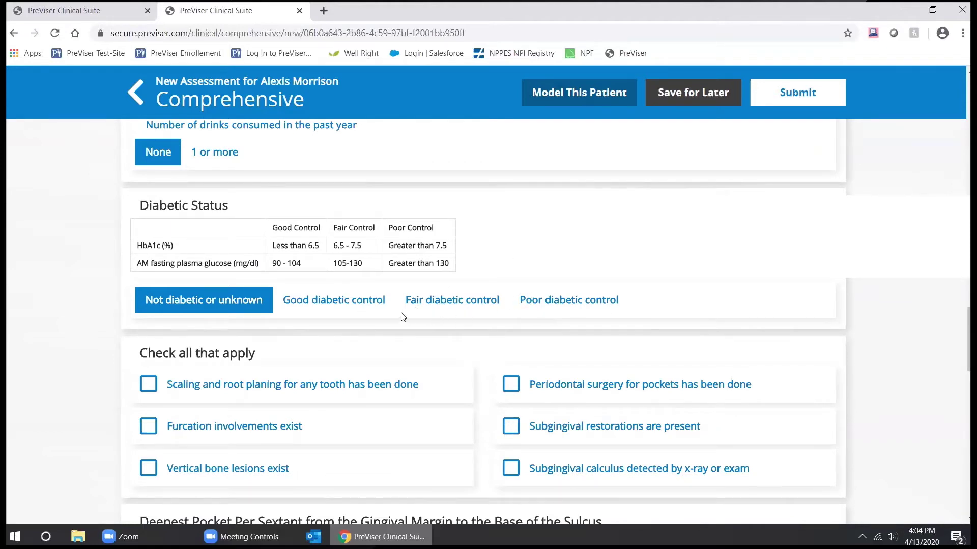
pyautogui.scroll(-2, 401, 318)
pyautogui.scroll(-1, 349, 300)
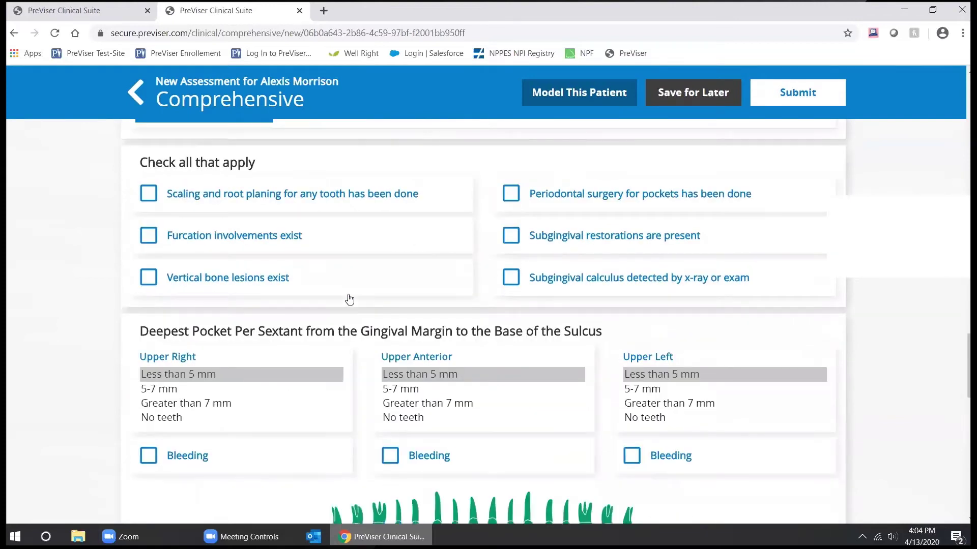
pyautogui.scroll(-12, 346, 300)
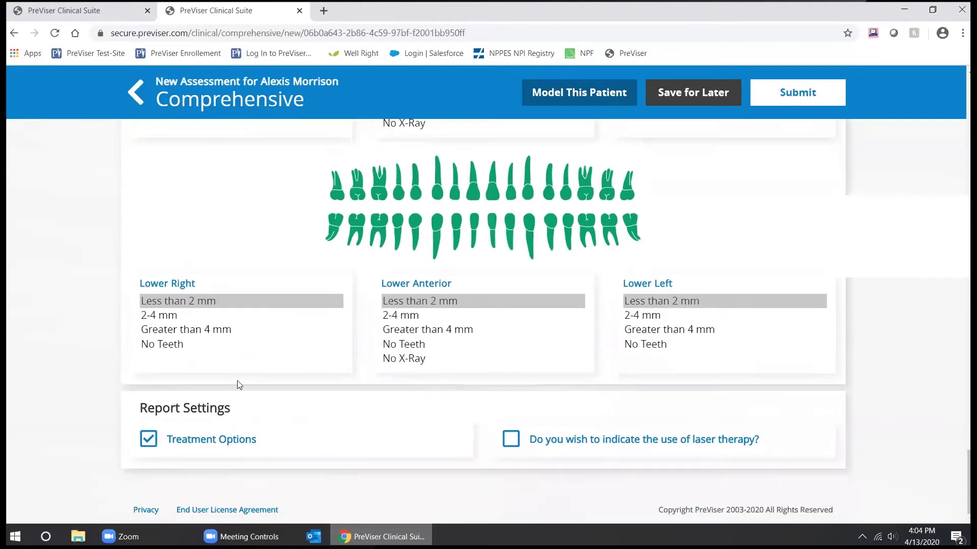
pyautogui.scroll(10, 509, 234)
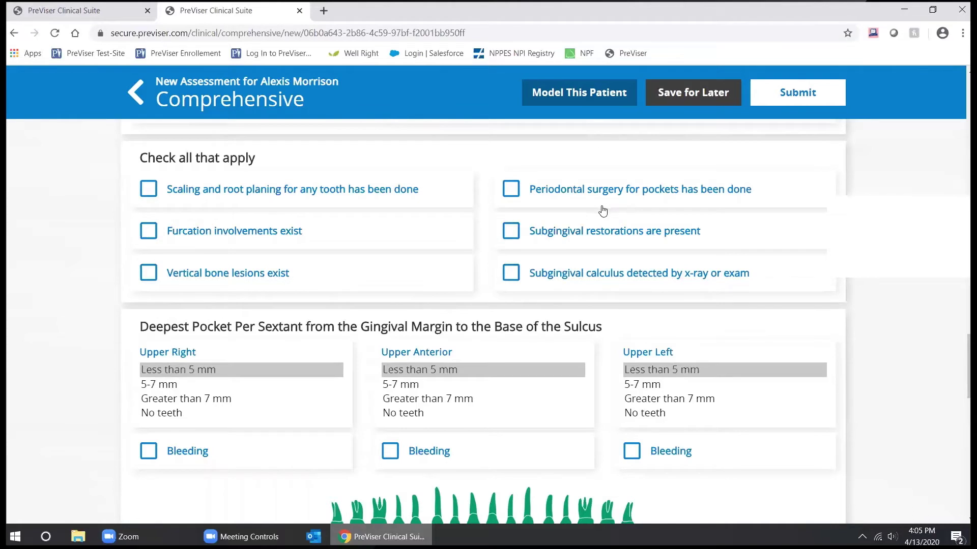
pyautogui.scroll(-1, 595, 221)
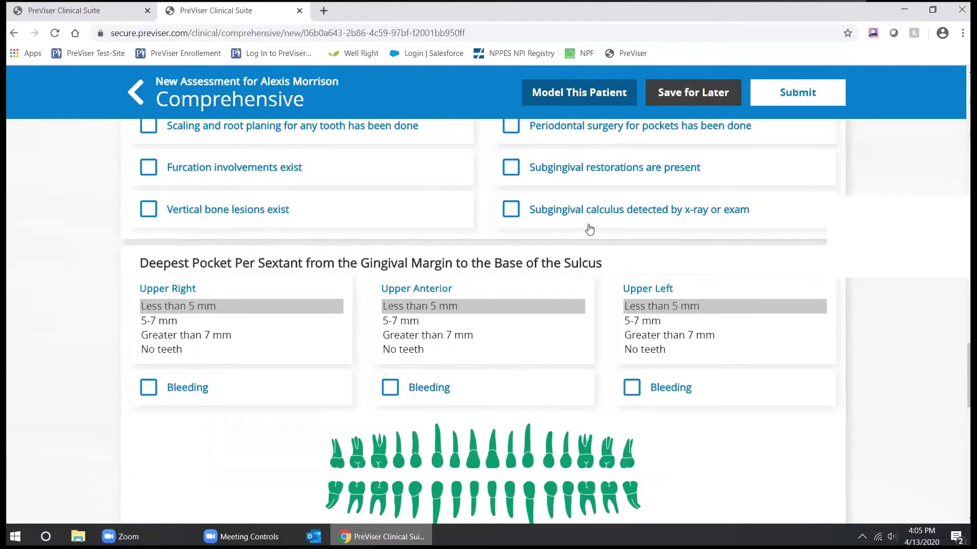
pyautogui.scroll(-2, 482, 282)
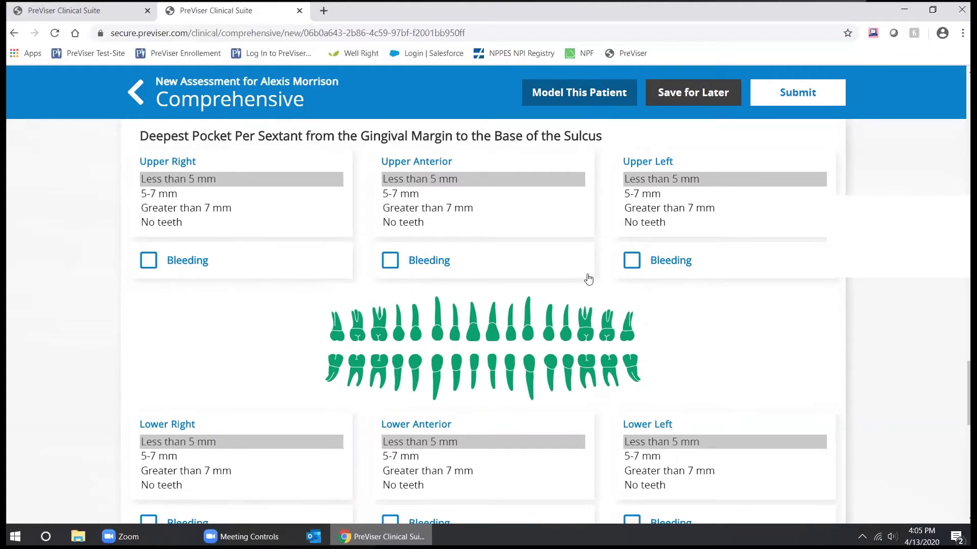
pyautogui.scroll(-3, 662, 335)
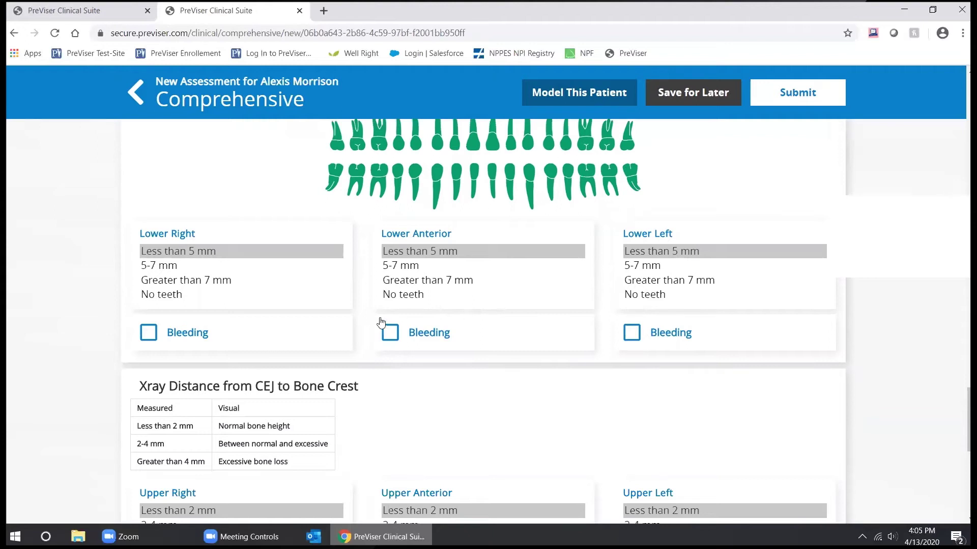
pyautogui.scroll(-4, 308, 370)
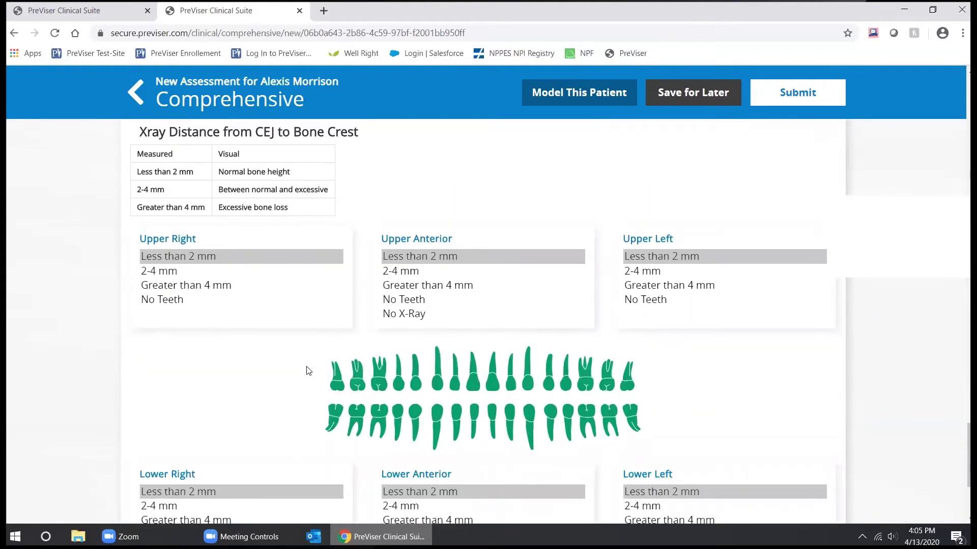
pyautogui.scroll(-1, 307, 370)
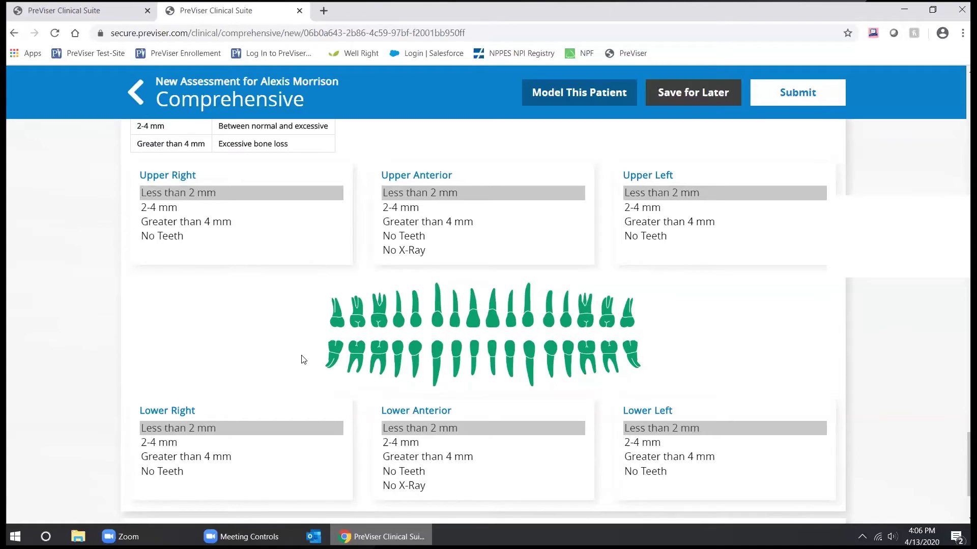
pyautogui.scroll(3, 223, 375)
pyautogui.scroll(-6, 309, 373)
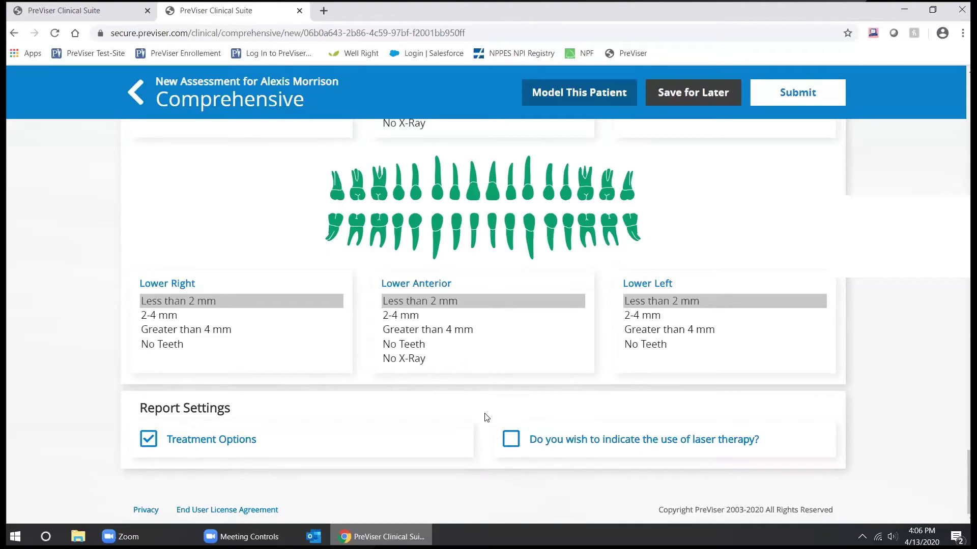
# Step: Model this patient to preview the score report, and submit the comprehensive assessment
pyautogui.click(589, 101)
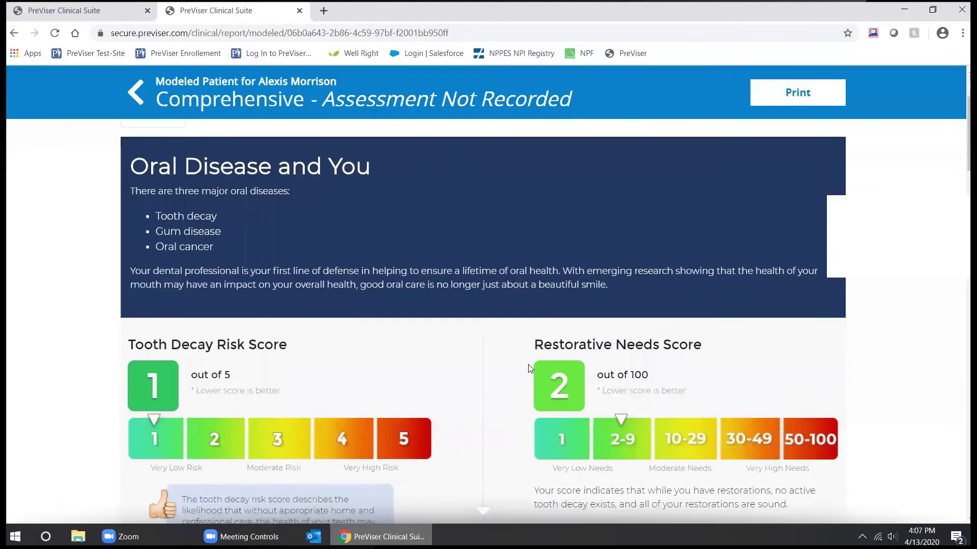
pyautogui.scroll(-10, 529, 367)
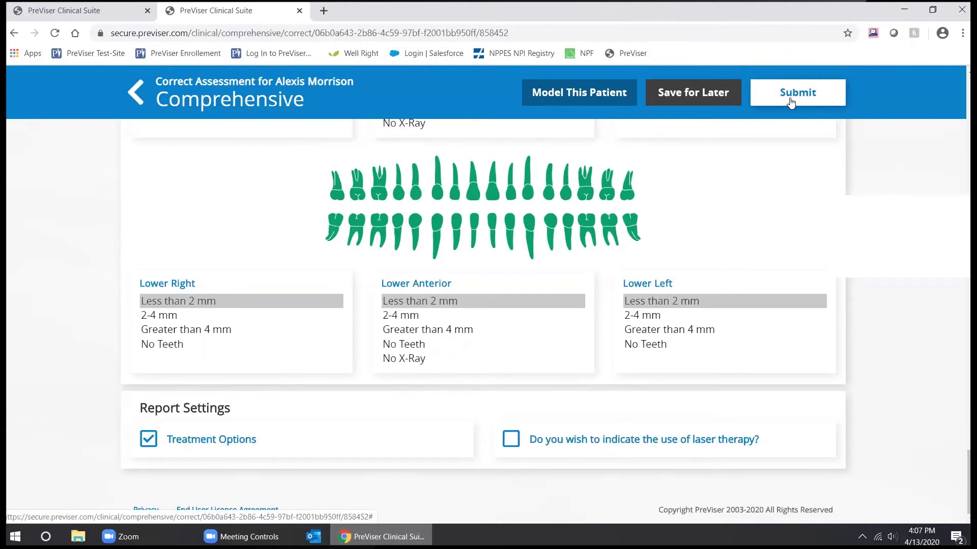
pyautogui.click(791, 103)
# Step: Examine the submitted report's tooth decay, restorative needs, gum disease, gum stability and oral cancer scores, and its patient recommendations
pyautogui.scroll(-6, 489, 328)
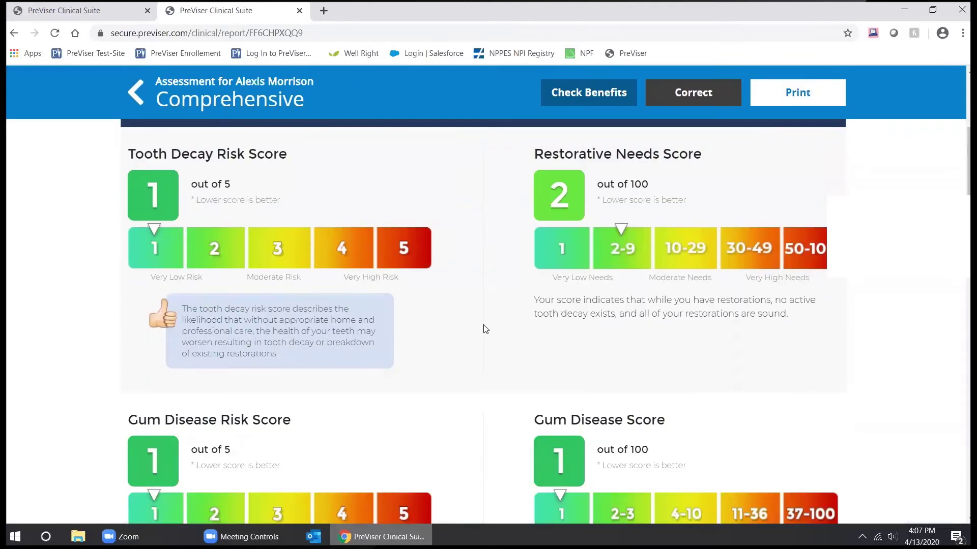
pyautogui.scroll(-3, 486, 330)
pyautogui.scroll(-1, 484, 327)
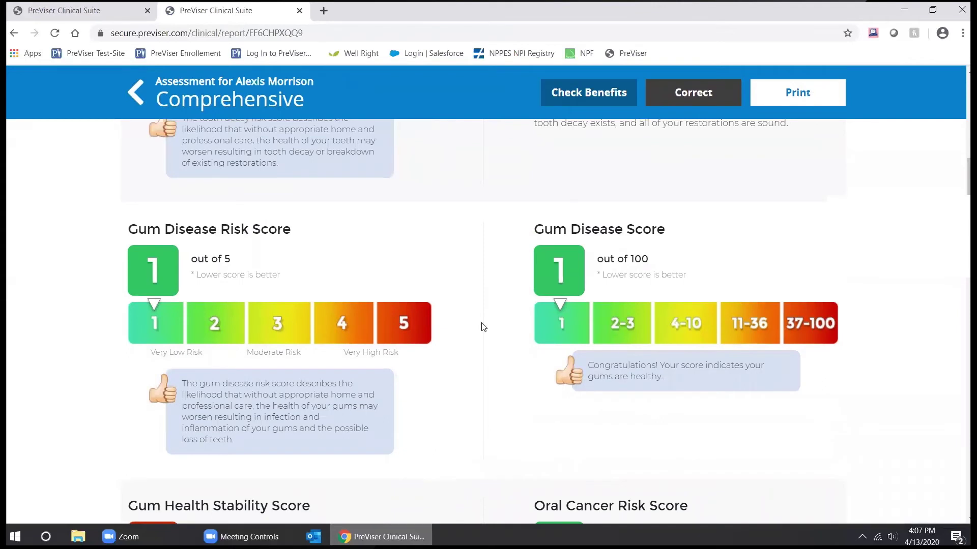
pyautogui.scroll(-1, 483, 327)
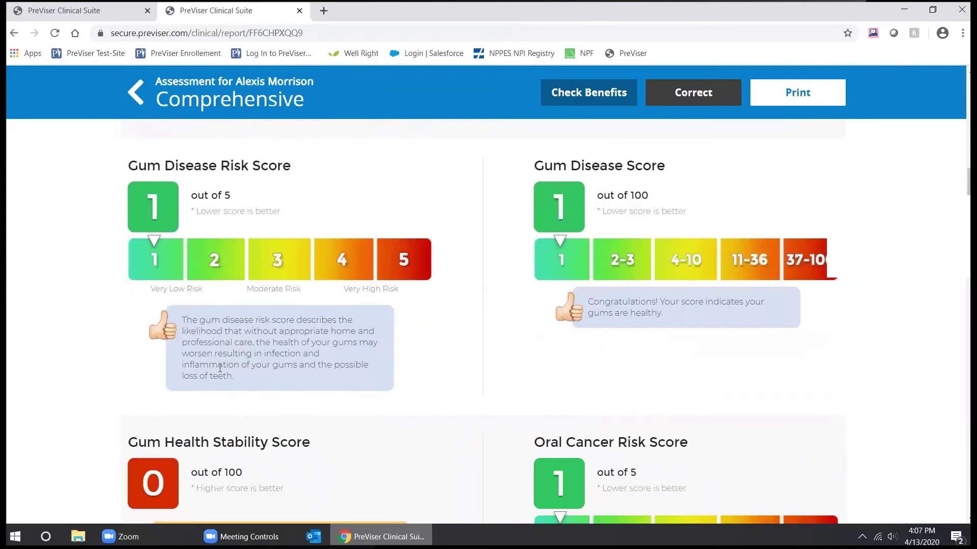
pyautogui.scroll(-10, 240, 375)
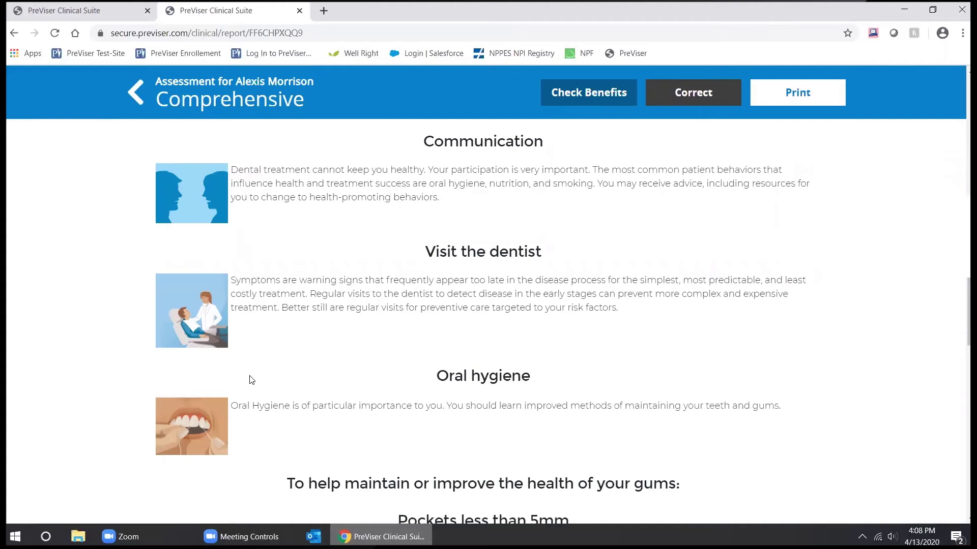
pyautogui.scroll(10, 240, 375)
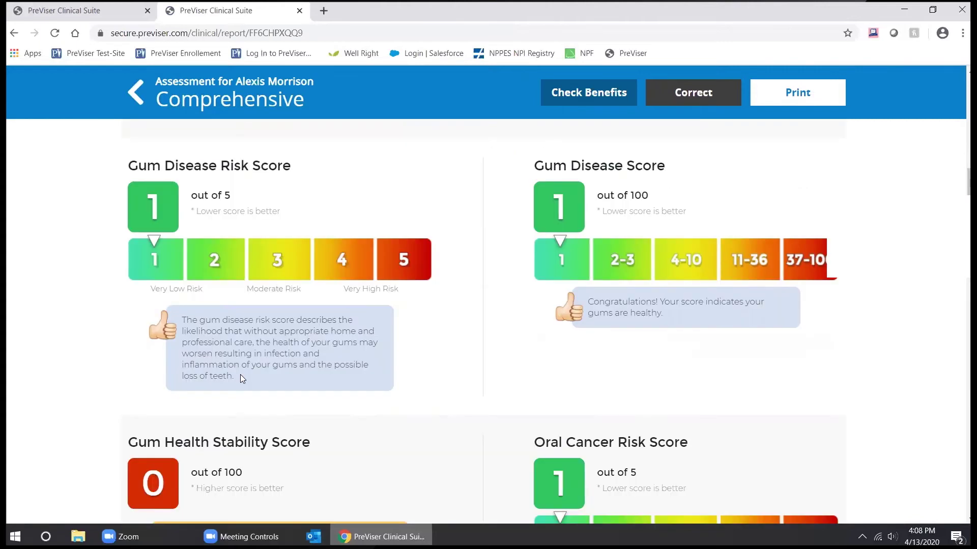
pyautogui.scroll(-8, 240, 374)
pyautogui.scroll(-3, 242, 379)
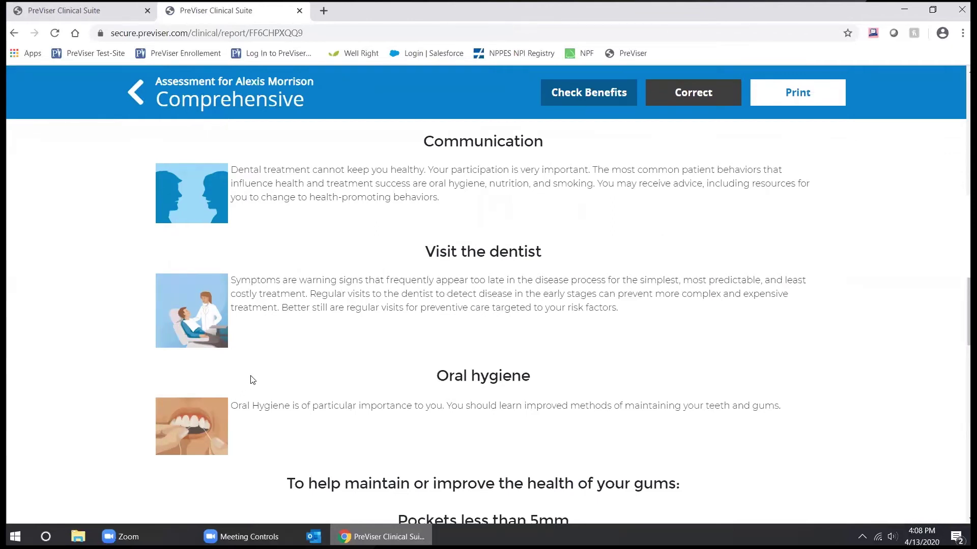
pyautogui.scroll(-3, 251, 378)
pyautogui.scroll(-2, 402, 342)
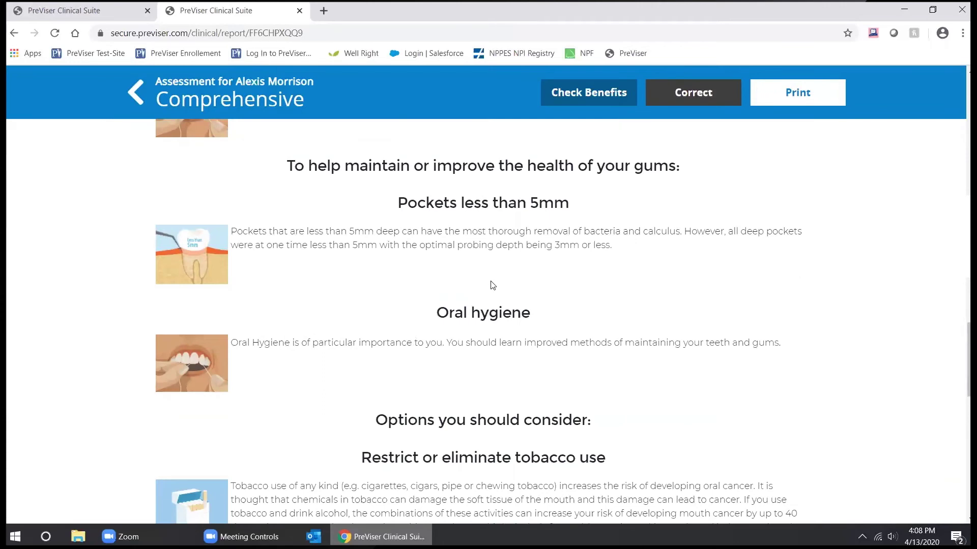
pyautogui.scroll(-3, 508, 248)
pyautogui.scroll(-6, 512, 249)
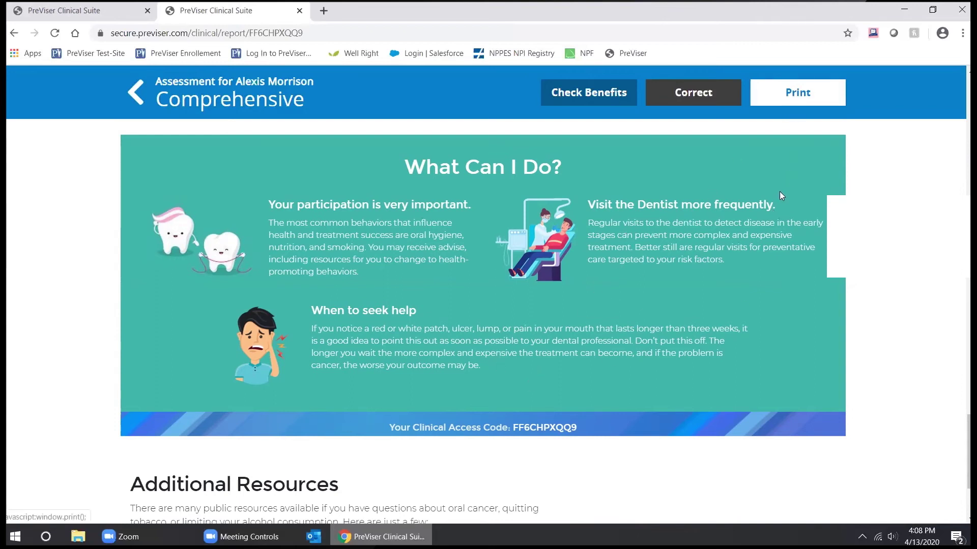
# Step: Check the patient's insurance benefits and open the summary of additional perio benefits, highlighting the covered cleanings and fluoride treatments before closing it
pyautogui.click(618, 99)
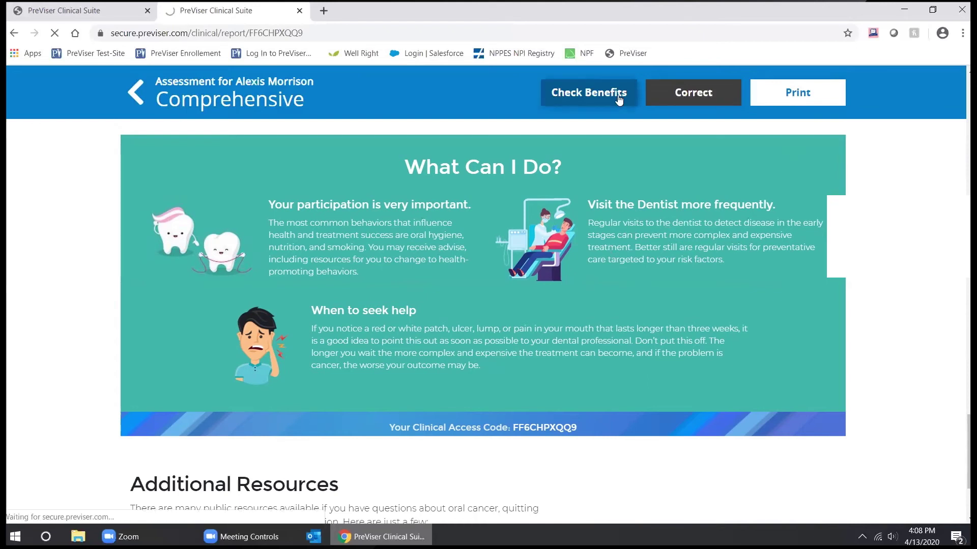
pyautogui.scroll(-3, 234, 187)
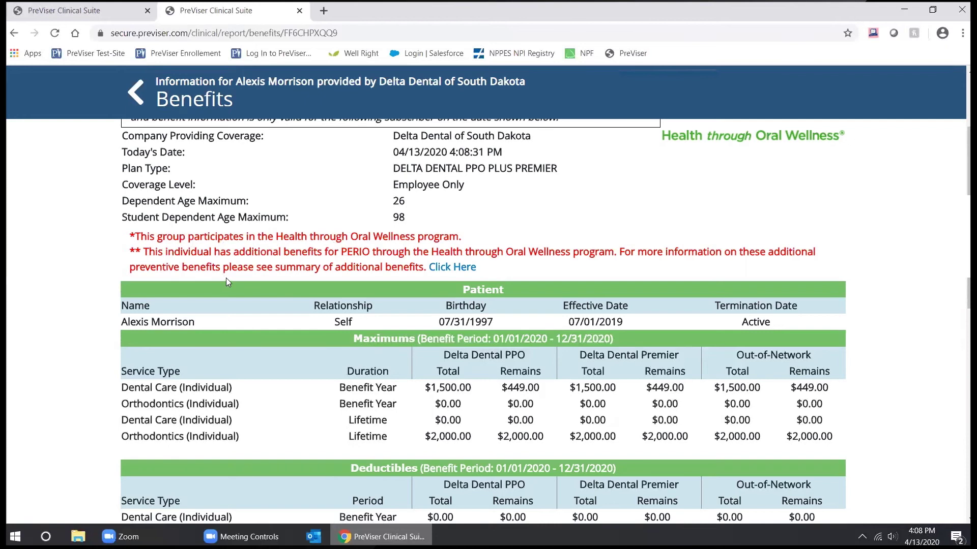
pyautogui.click(458, 268)
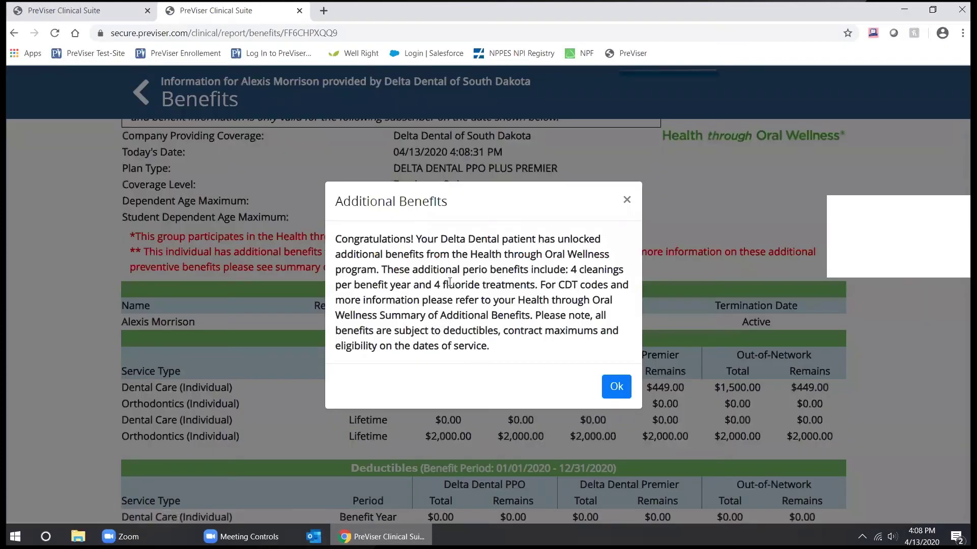
pyautogui.moveTo(570, 270); pyautogui.dragTo(533, 285)
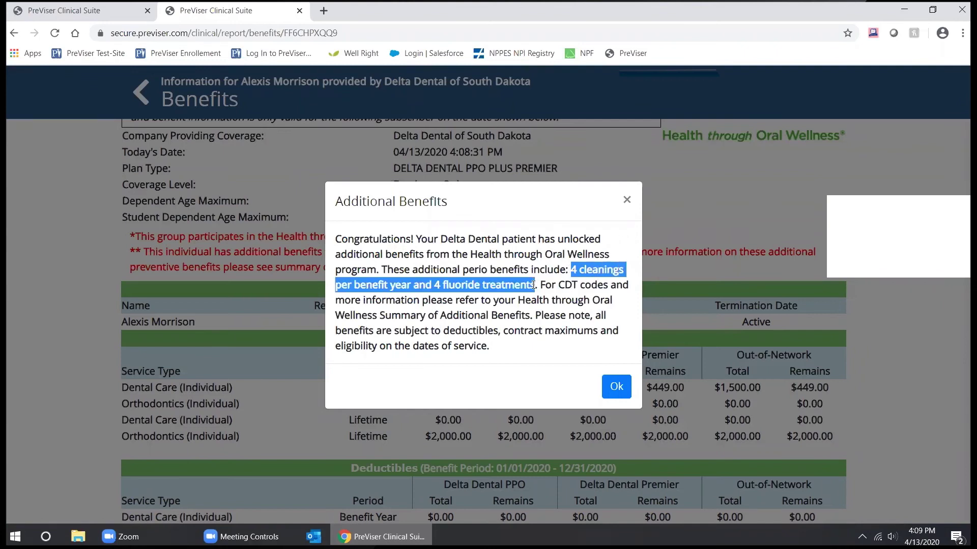
pyautogui.moveTo(533, 285); pyautogui.dragTo(535, 285)
pyautogui.click(616, 387)
pyautogui.tripleClick(295, 237)
# Step: Return to the Comprehensive assessment report and review its scores and recommendations through the What Can I Do? section
pyautogui.click(207, 105)
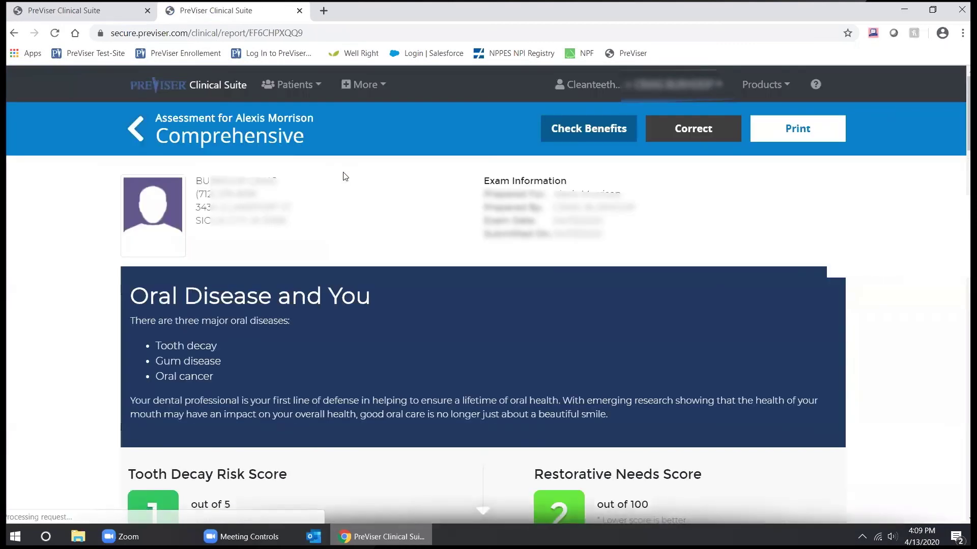
pyautogui.scroll(-8, 351, 193)
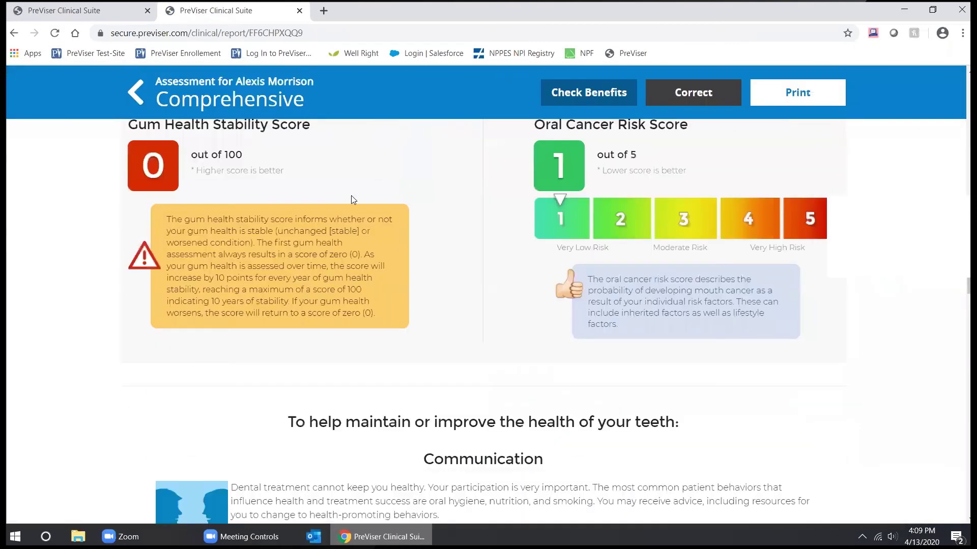
pyautogui.scroll(-15, 353, 197)
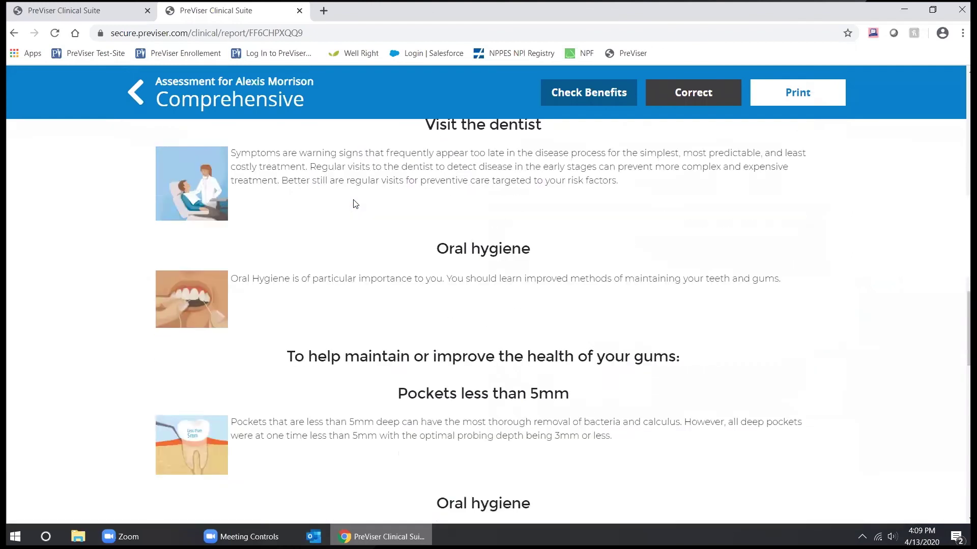
pyautogui.scroll(-3, 355, 202)
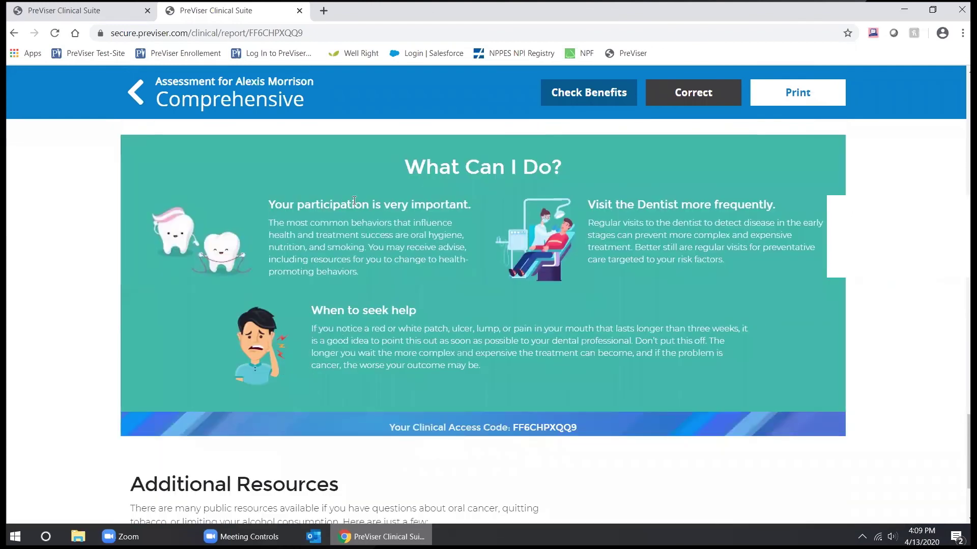